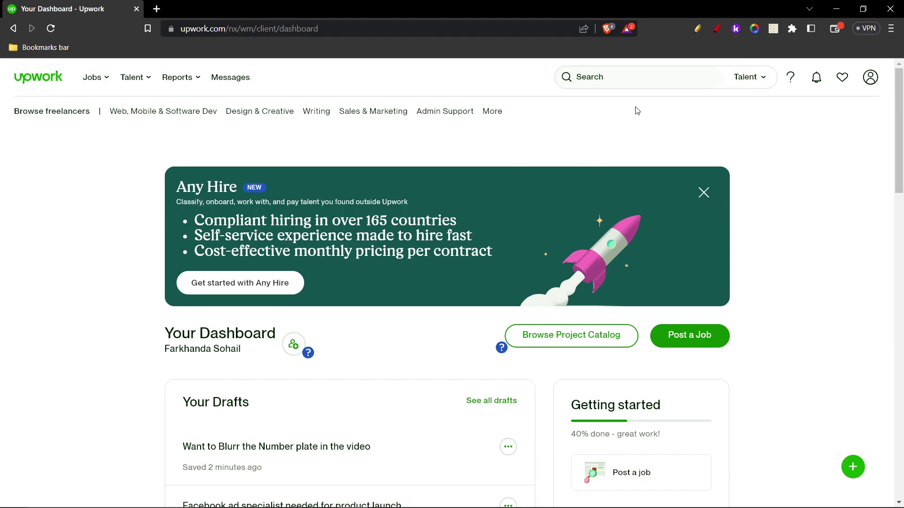
# - Search Upwork talent for 'Video Editor'
pyautogui.click(764, 81)
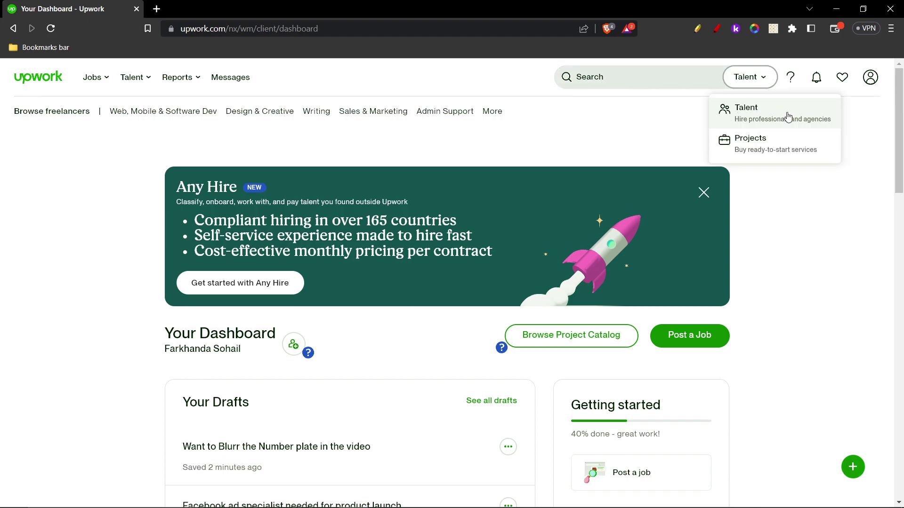
pyautogui.click(762, 118)
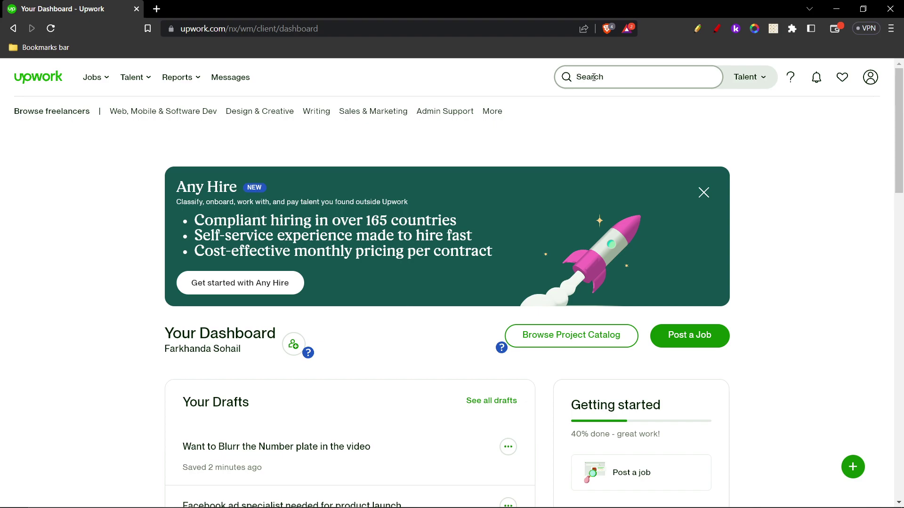
pyautogui.write('Vid')
pyautogui.write('eo Editor')
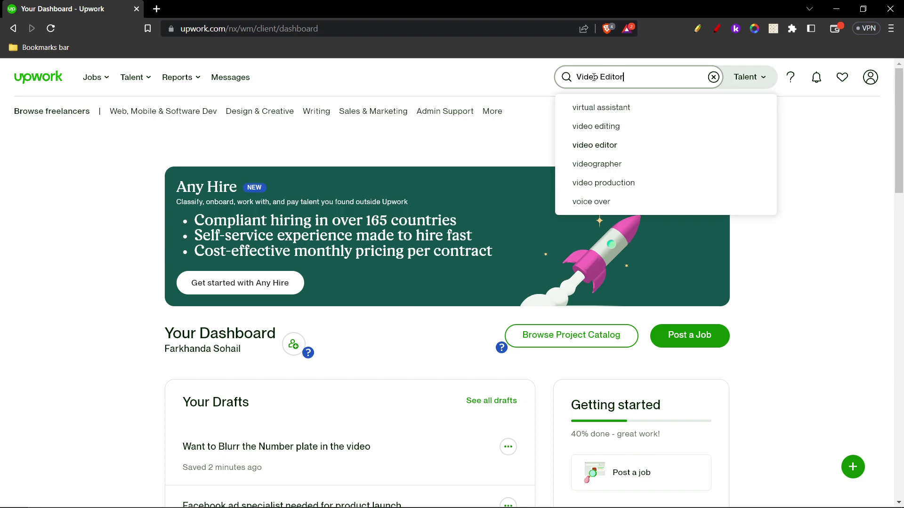
pyautogui.press('Return')
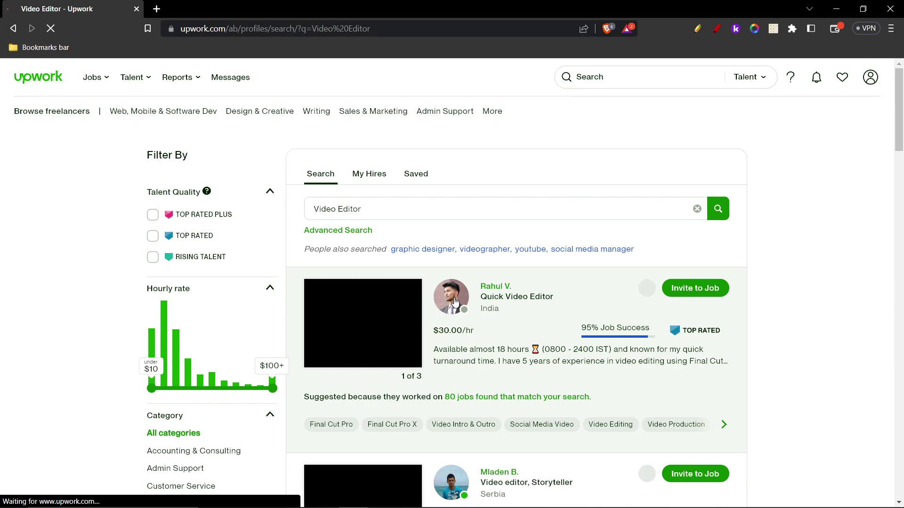
# - Close the faster job post reminder and browse the first Video Editor results
pyautogui.scroll(-3, 607, 272)
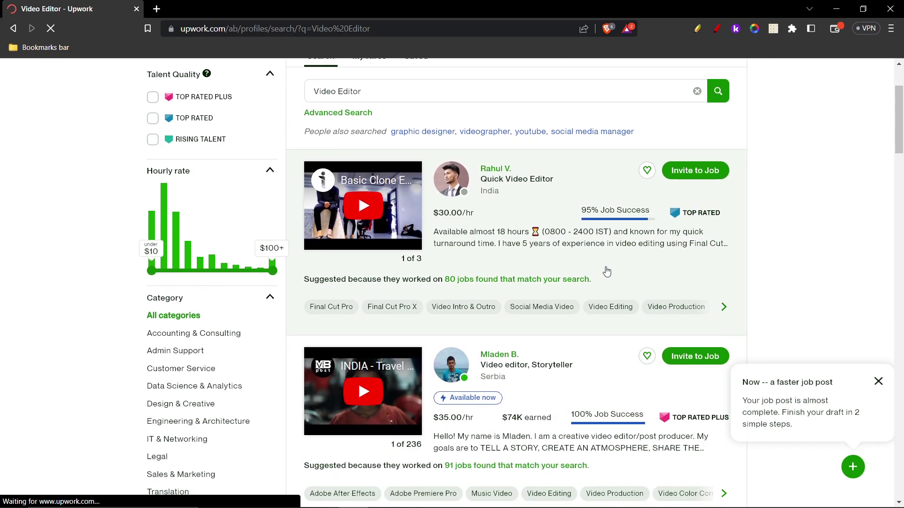
pyautogui.scroll(-1, 607, 272)
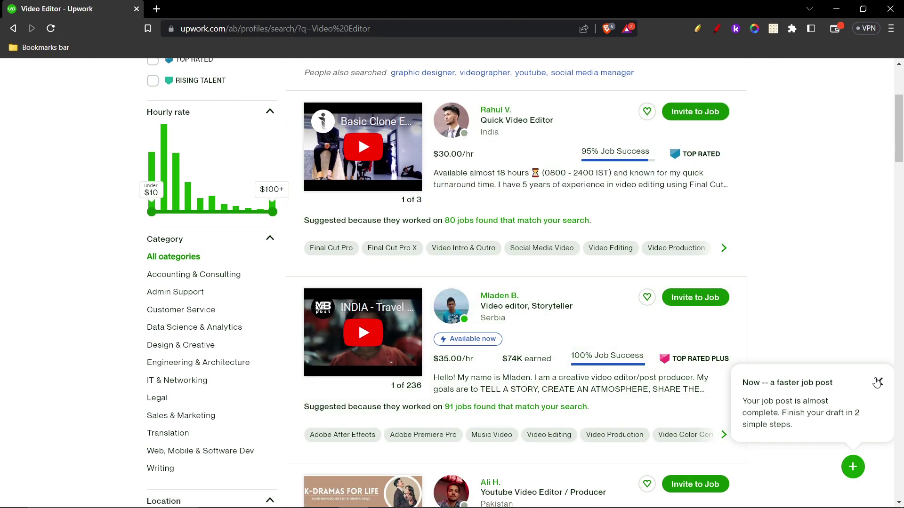
pyautogui.click(876, 382)
pyautogui.scroll(3, 724, 292)
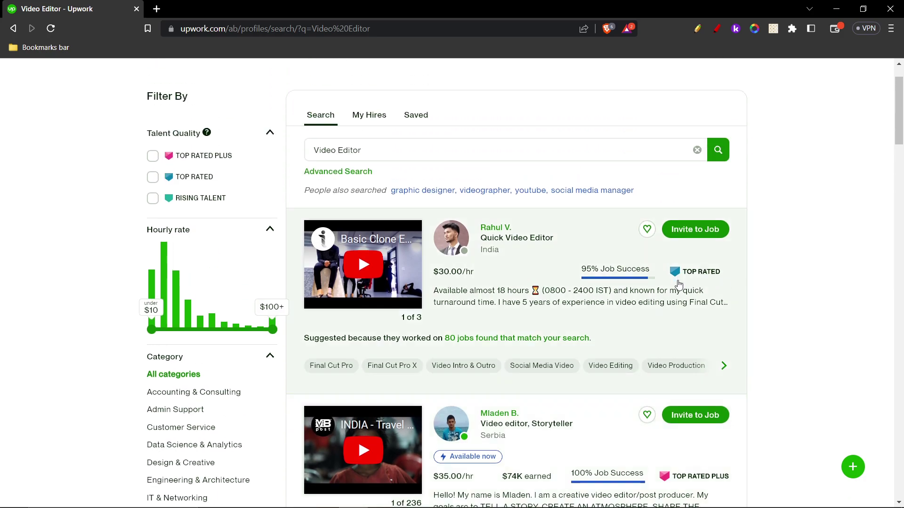
pyautogui.scroll(-1, 678, 284)
pyautogui.scroll(-1, 671, 268)
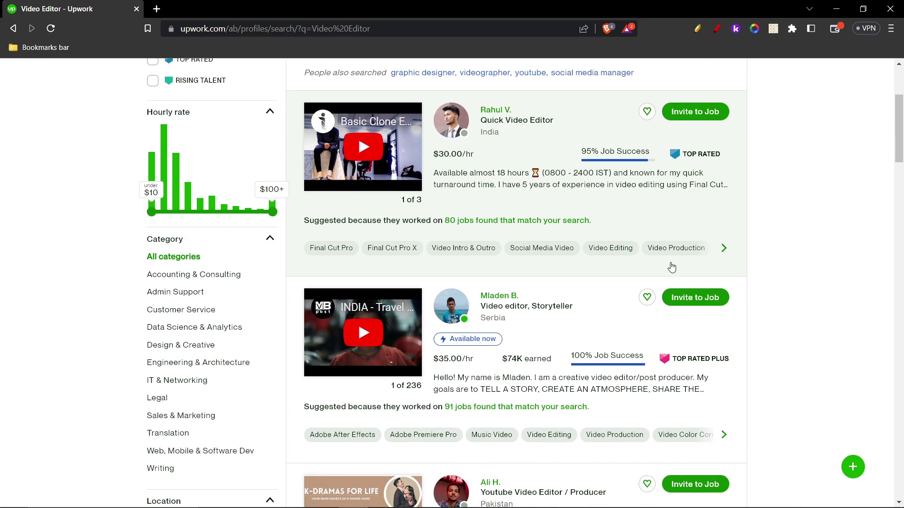
pyautogui.scroll(-1, 671, 267)
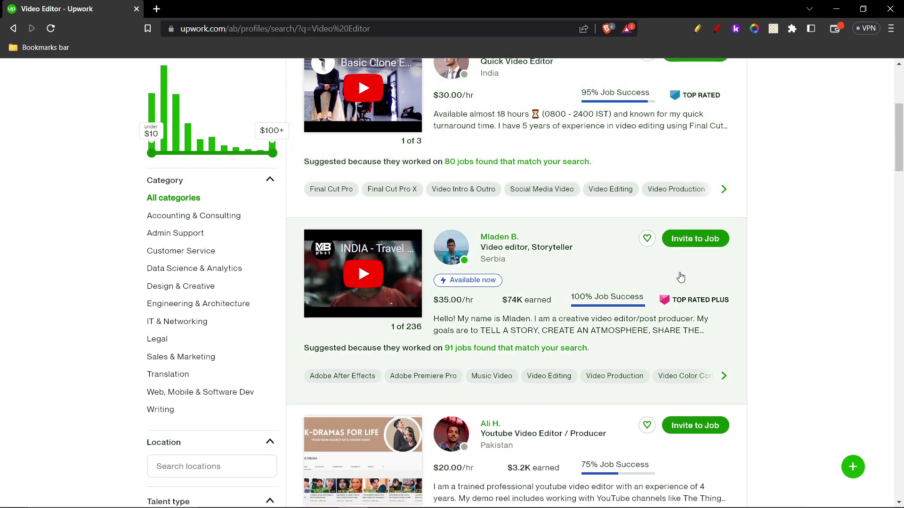
pyautogui.scroll(2, 680, 278)
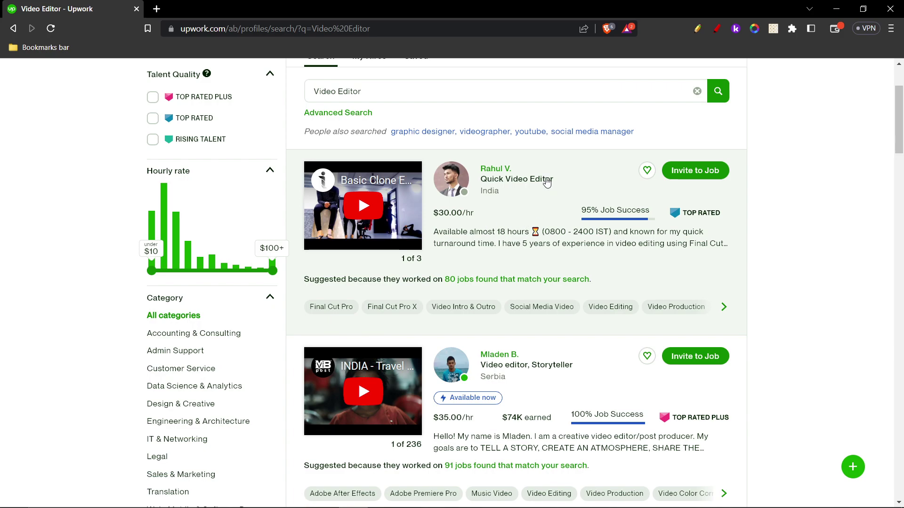
# - Scroll the results to the YouTube Video Editor / Producer card
pyautogui.scroll(-4, 546, 182)
pyautogui.scroll(-5, 537, 184)
pyautogui.scroll(-1, 523, 187)
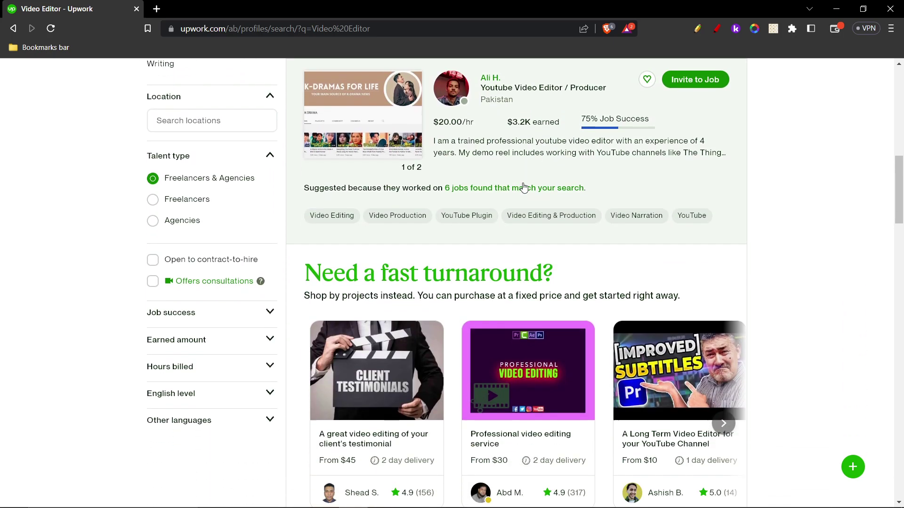
pyautogui.scroll(4, 522, 188)
pyautogui.scroll(2, 472, 147)
pyautogui.scroll(1, 463, 237)
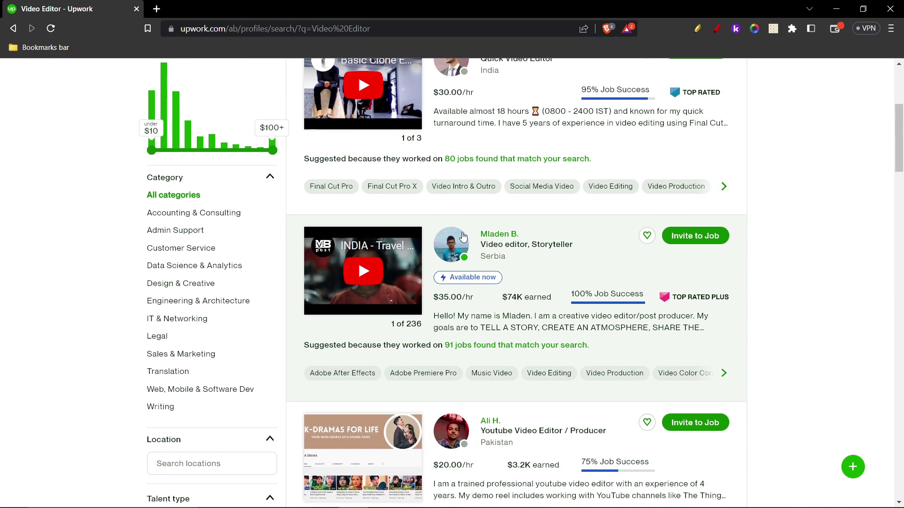
pyautogui.scroll(-2, 463, 238)
pyautogui.scroll(-7, 455, 159)
pyautogui.scroll(5, 456, 159)
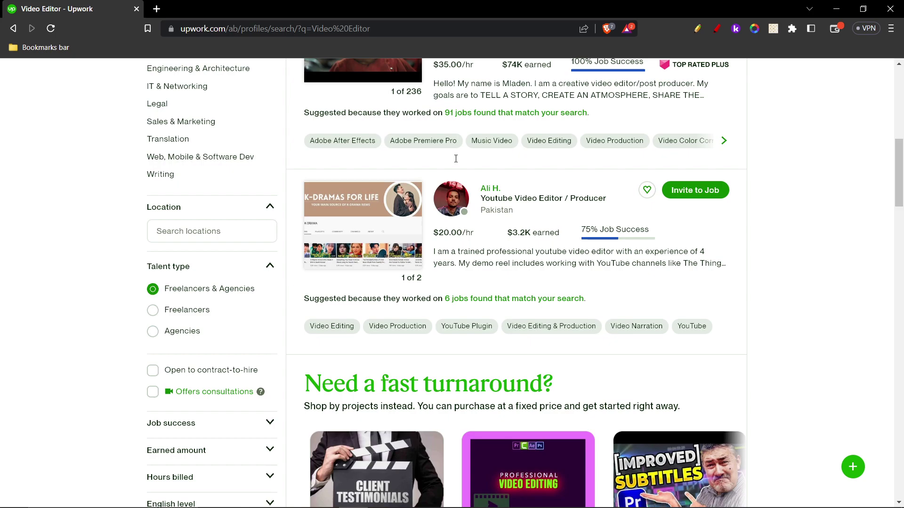
pyautogui.scroll(2, 455, 159)
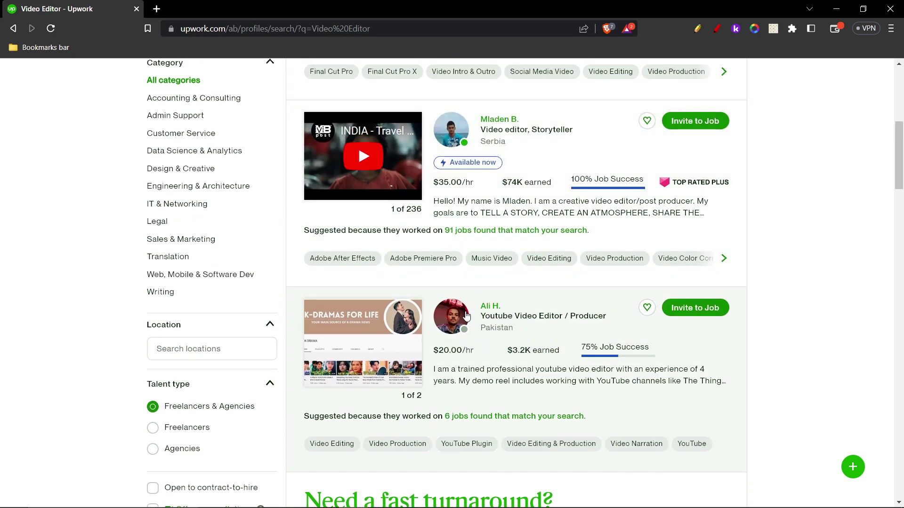
# - Open the Pakistani YouTube editor's profile and bring up the Send an Offer form
pyautogui.click(490, 307)
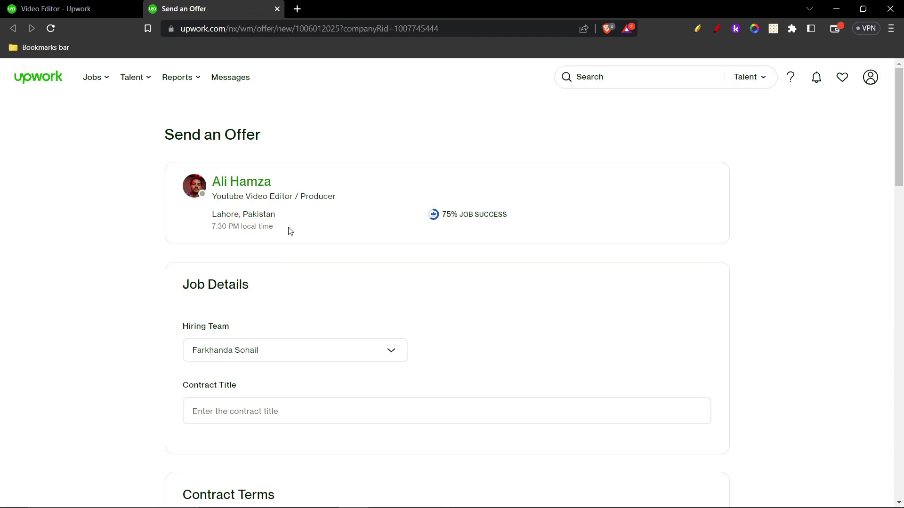
pyautogui.scroll(-1, 285, 229)
pyautogui.scroll(-4, 285, 228)
pyautogui.scroll(-1, 285, 229)
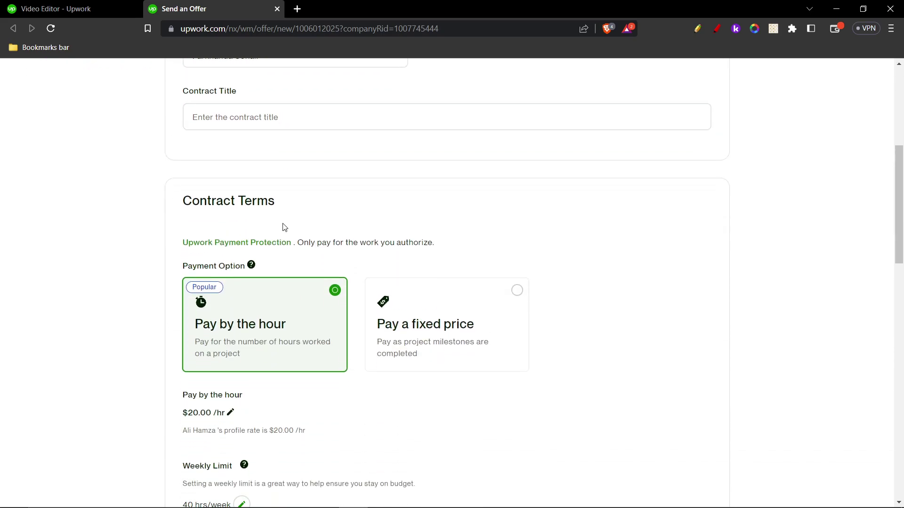
pyautogui.scroll(2, 284, 228)
# - Enter 'I want all of the Number plates to be blurred' as the contract title
pyautogui.scroll(2, 284, 227)
pyautogui.click(228, 300)
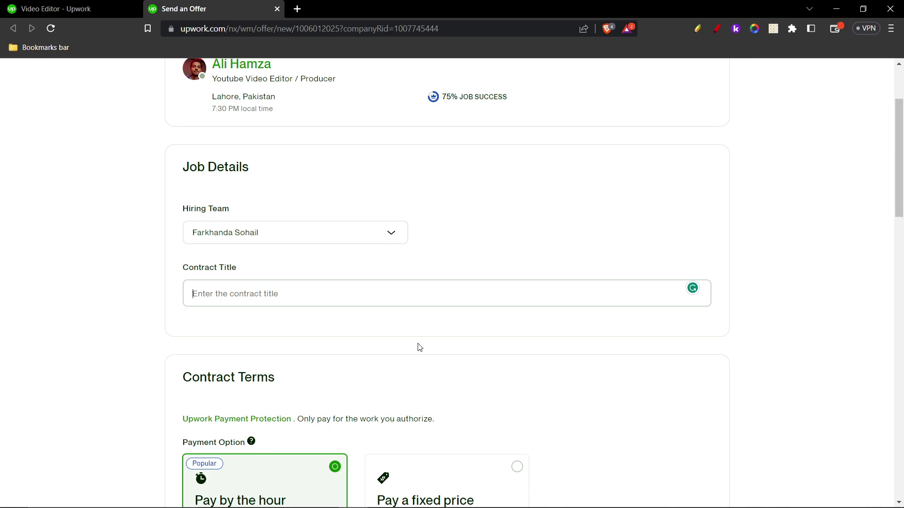
pyautogui.write('4')
pyautogui.press('BackSpace')
pyautogui.write('W')
pyautogui.press('BackSpace')
pyautogui.write('I want ')
pyautogui.write('all of the')
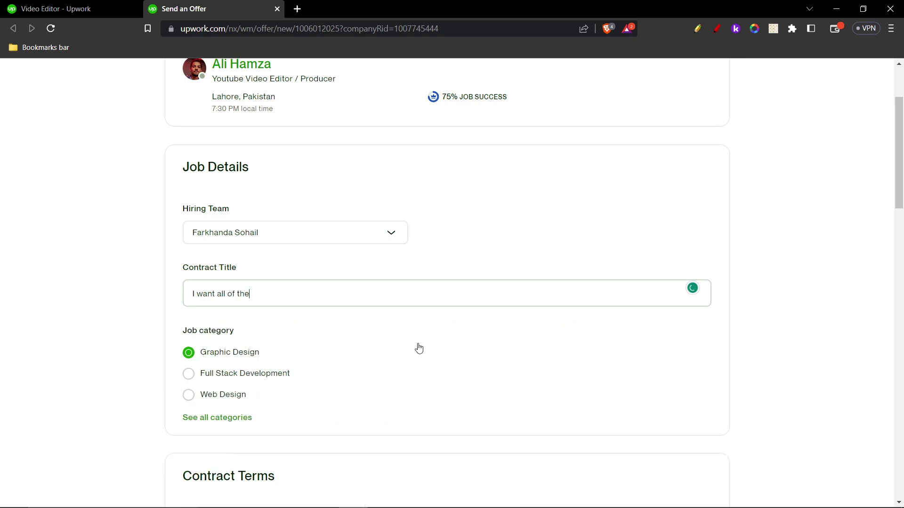
pyautogui.write(' Numbe')
pyautogui.write('r plates ')
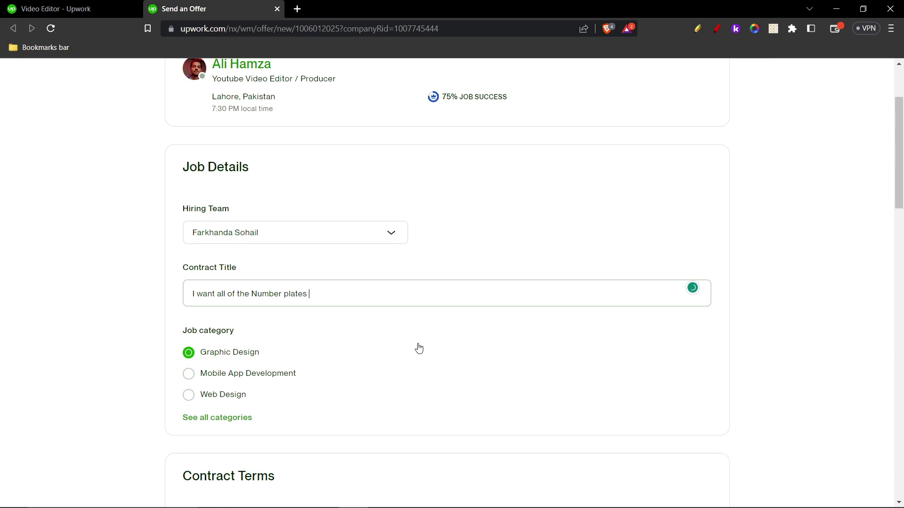
pyautogui.write('to be bl')
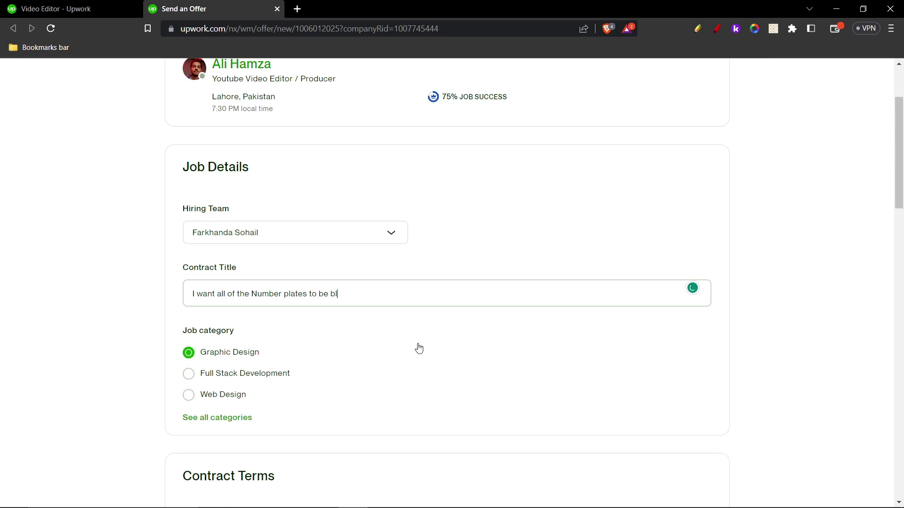
pyautogui.write('urred')
pyautogui.scroll(-1, 197, 372)
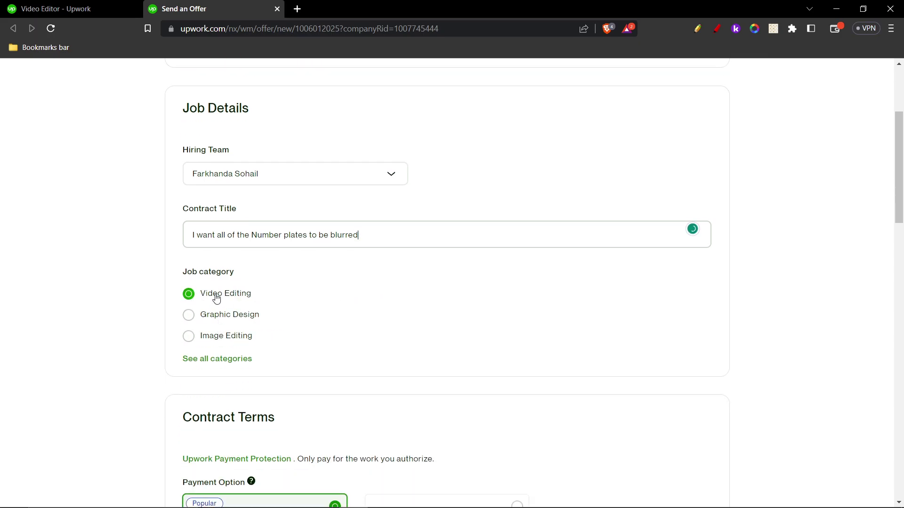
pyautogui.click(84, 298)
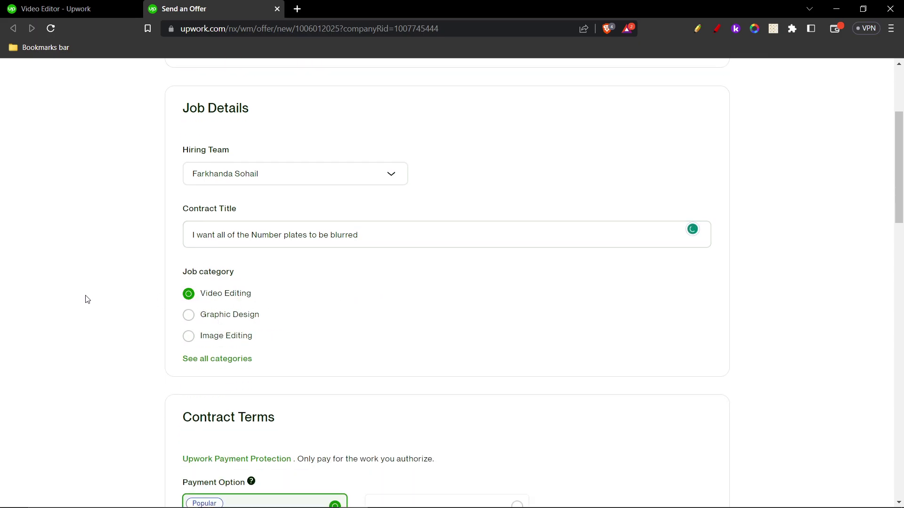
pyautogui.scroll(-5, 207, 302)
# - Switch the offer to fixed-price payment of $10.00
pyautogui.scroll(-1, 337, 234)
pyautogui.scroll(-1, 339, 234)
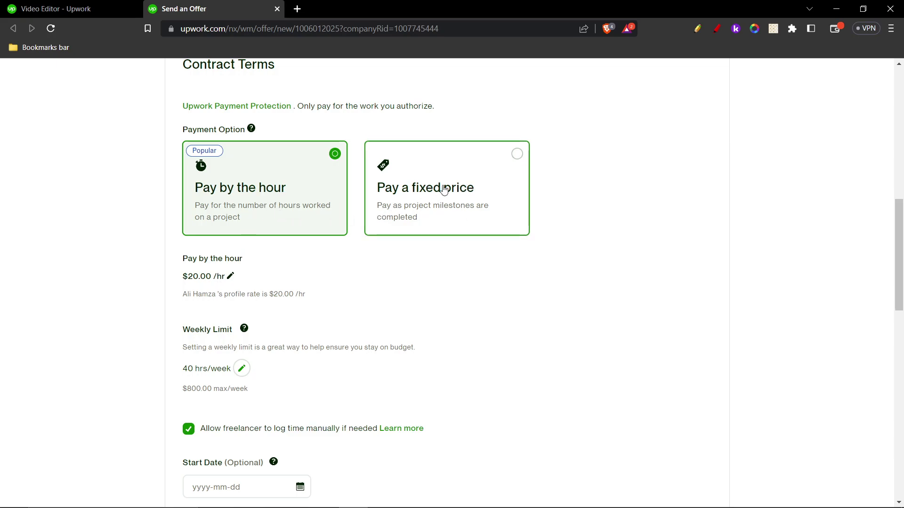
pyautogui.click(456, 197)
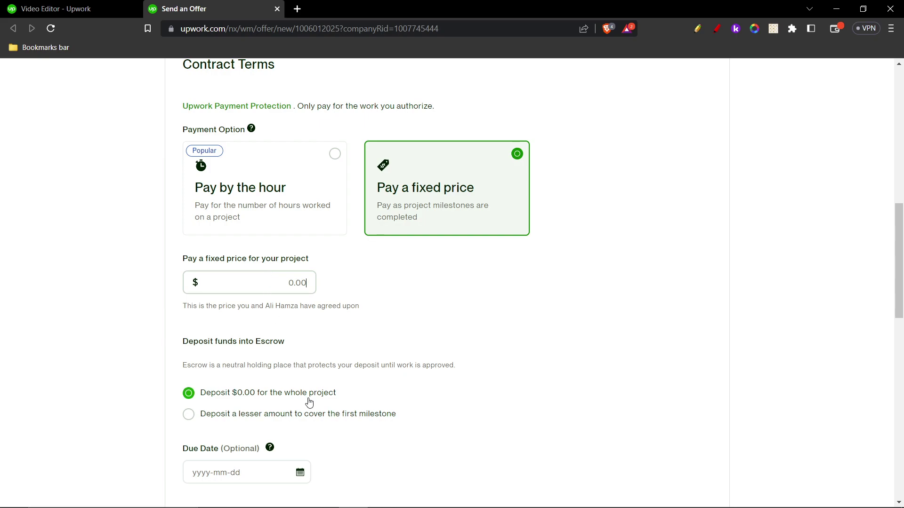
pyautogui.write('10')
pyautogui.click(146, 335)
pyautogui.scroll(-3, 207, 349)
pyautogui.scroll(-1, 208, 349)
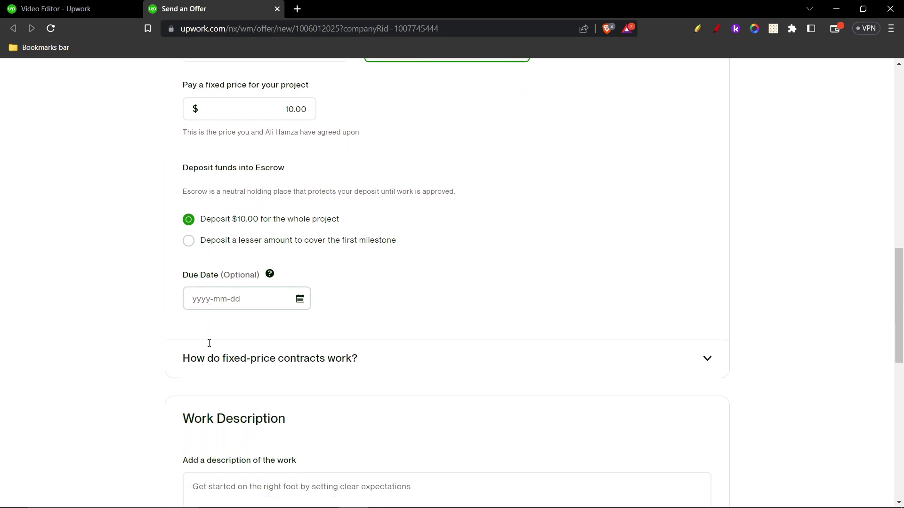
pyautogui.scroll(-1, 216, 329)
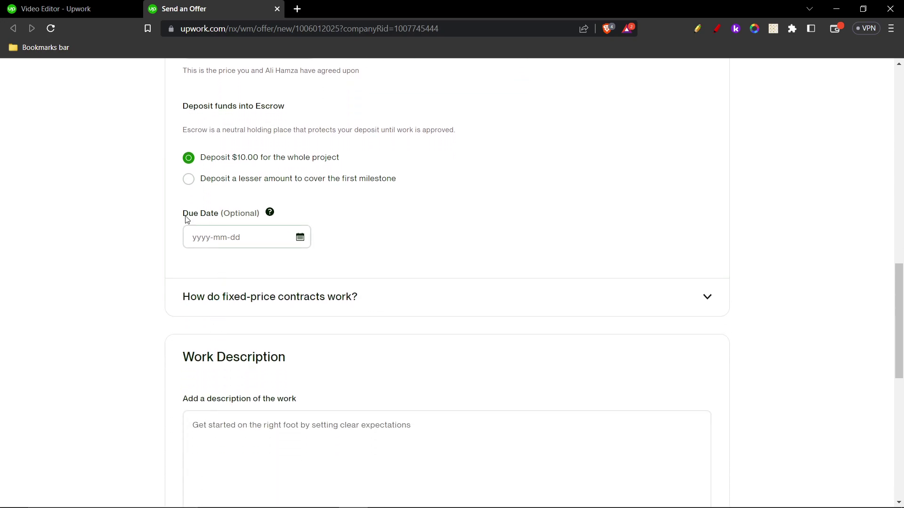
# - Pick 26 March 2023 as the offer's due date
pyautogui.click(206, 238)
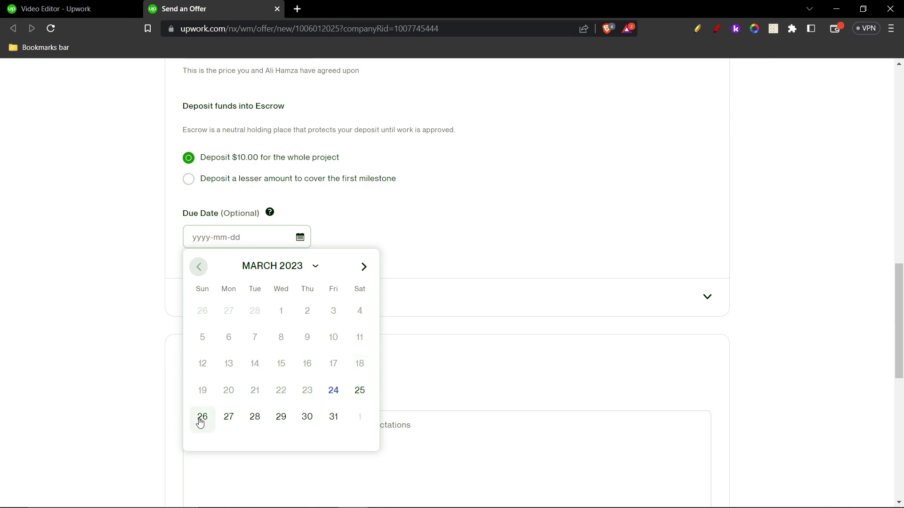
pyautogui.click(201, 422)
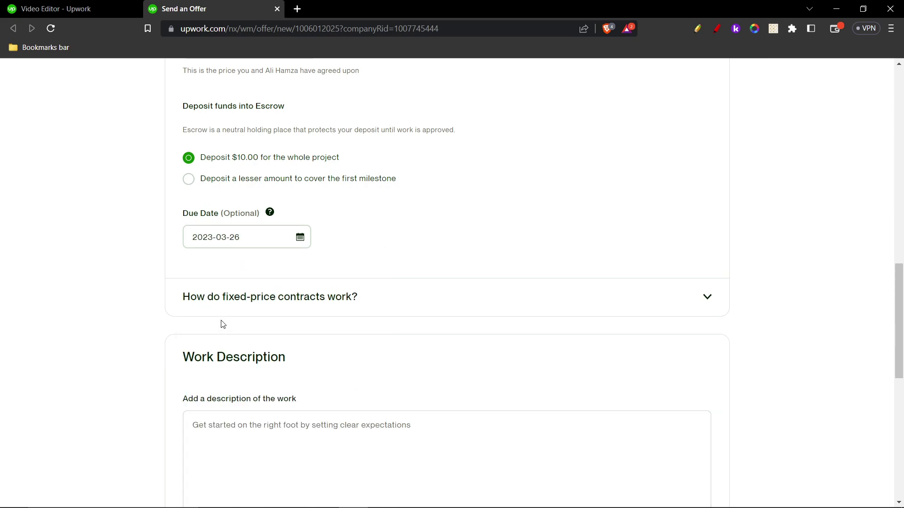
pyautogui.scroll(-1, 240, 297)
# - Write a description asking to slightly blur all number plates so the video doesn't look unpleasant
pyautogui.scroll(-3, 240, 295)
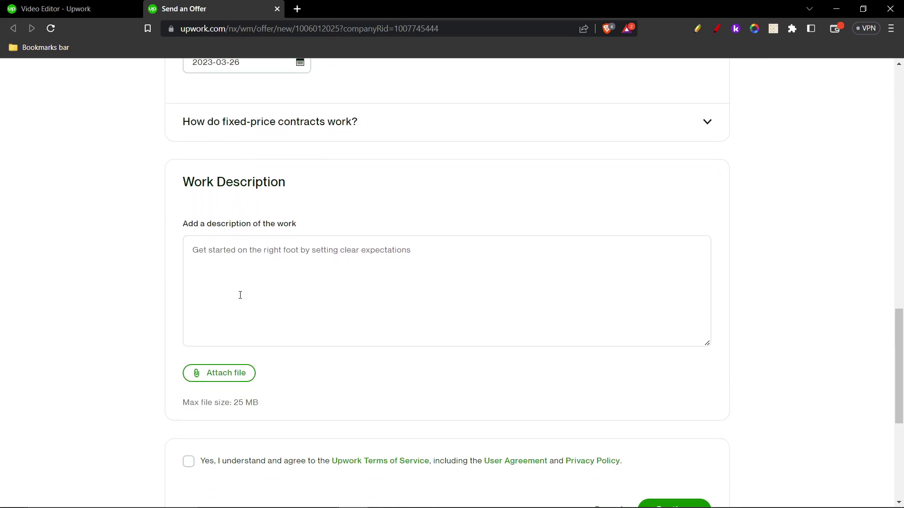
pyautogui.click(225, 252)
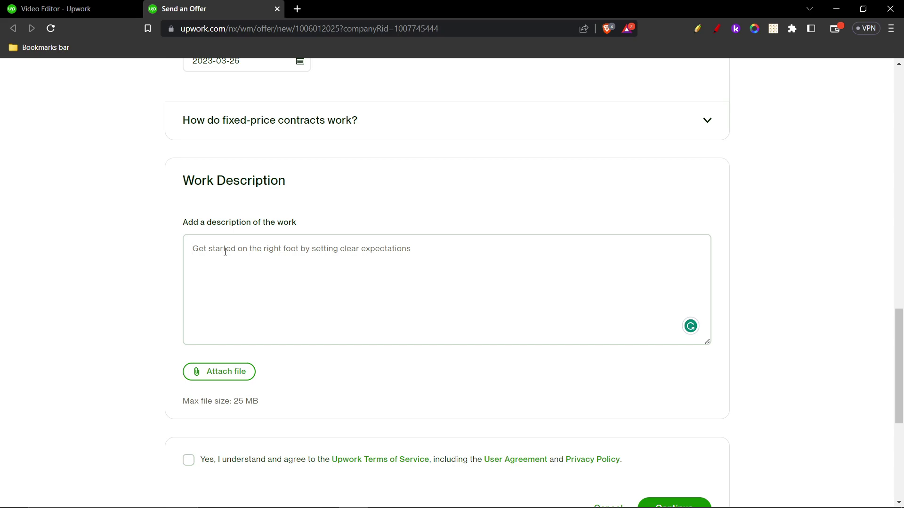
pyautogui.write('I want you to ')
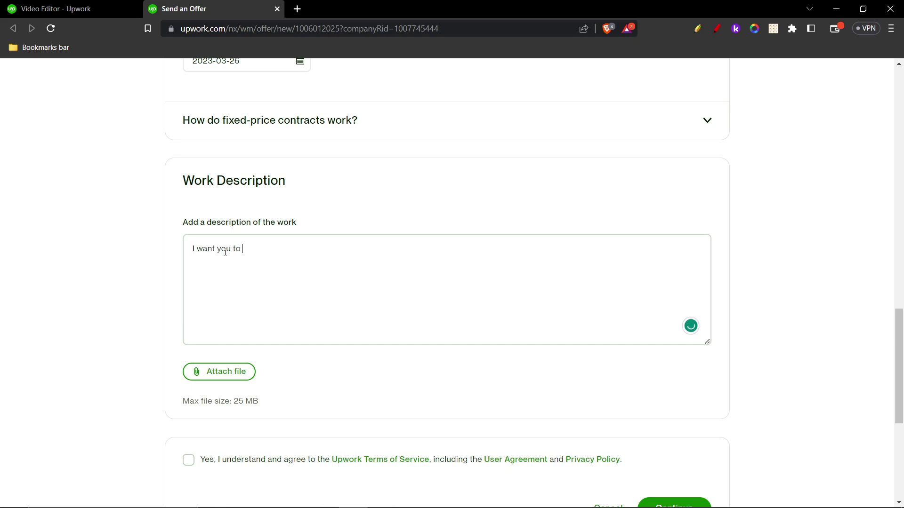
pyautogui.write('blurr all the')
pyautogui.click(250, 269)
pyautogui.write('umber p')
pyautogui.write('lates in')
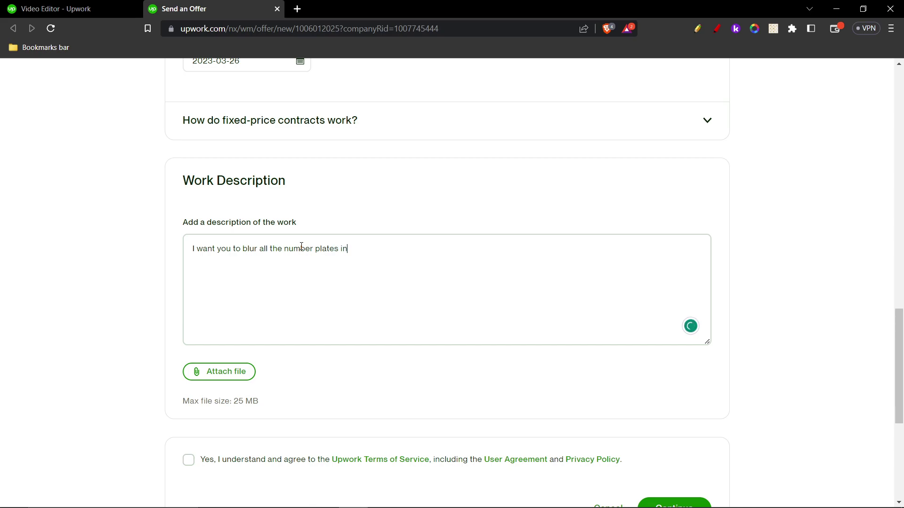
pyautogui.write(' the video. ')
pyautogui.write('Make s')
pyautogui.write('ure the ')
pyautogui.write('number plates a')
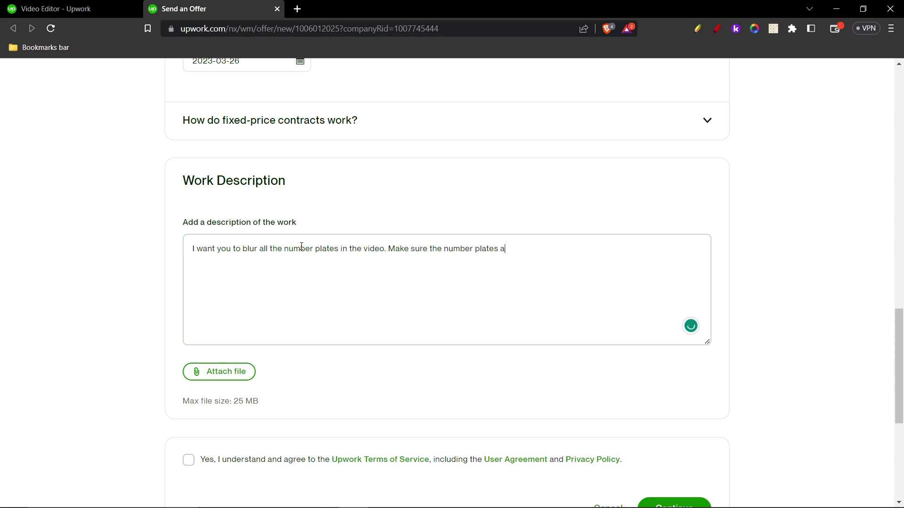
pyautogui.write('re slightly ')
pyautogui.write('blure')
pyautogui.write('d, so the video doe')
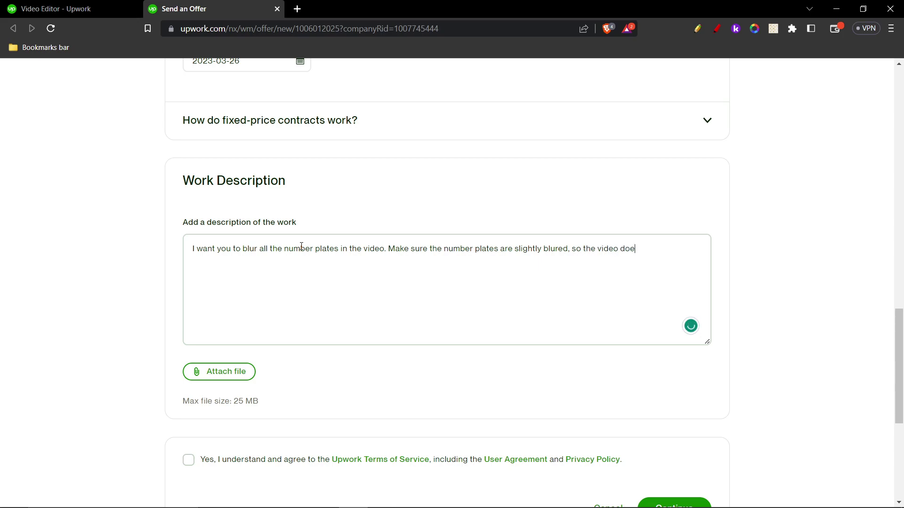
pyautogui.write('s not look unp')
pyautogui.write('leasent.')
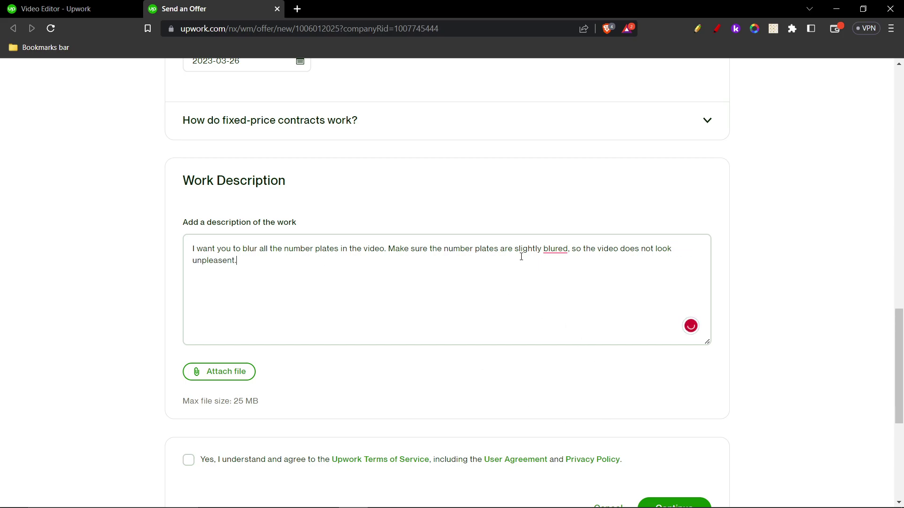
# - Correct the misspelling to 'blurred' in the work description
pyautogui.click(564, 267)
pyautogui.scroll(-3, 310, 335)
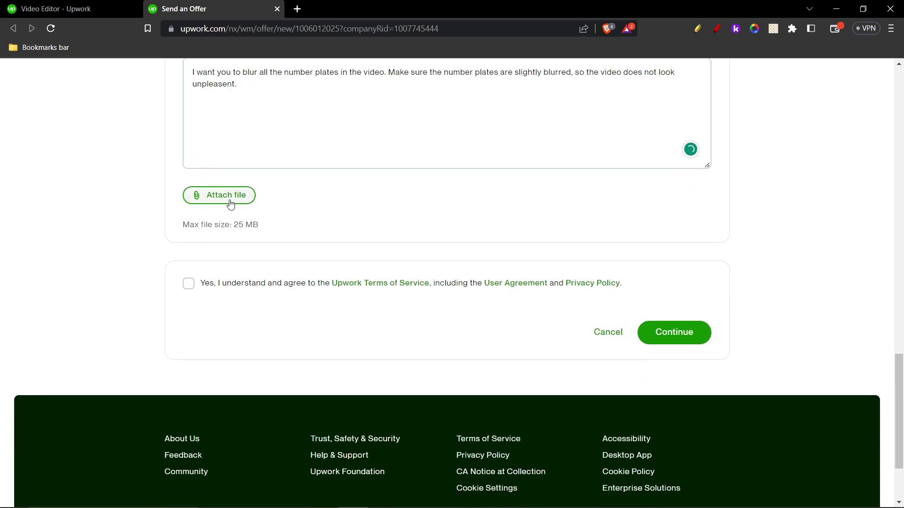
pyautogui.moveTo(232, 226); pyautogui.dragTo(259, 229)
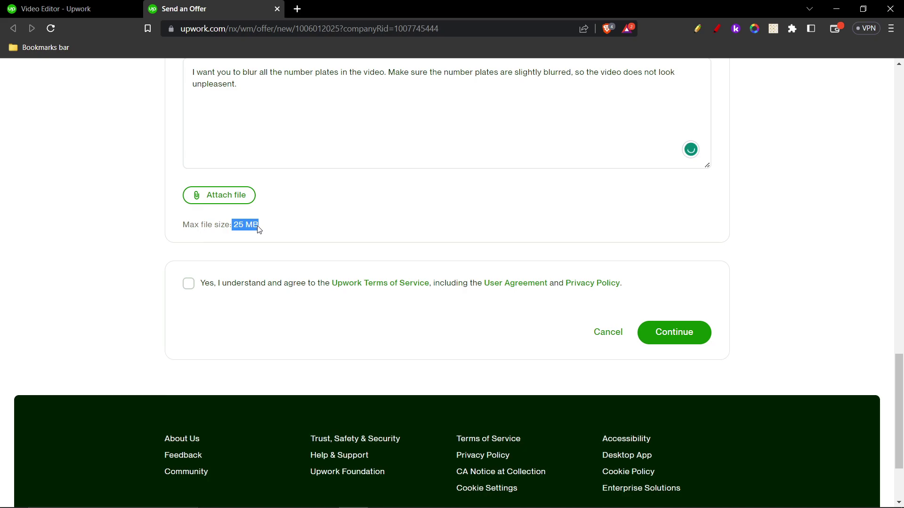
pyautogui.click(247, 223)
# - Agree to the Terms of Service and submit the offer to checkout
pyautogui.scroll(1, 242, 308)
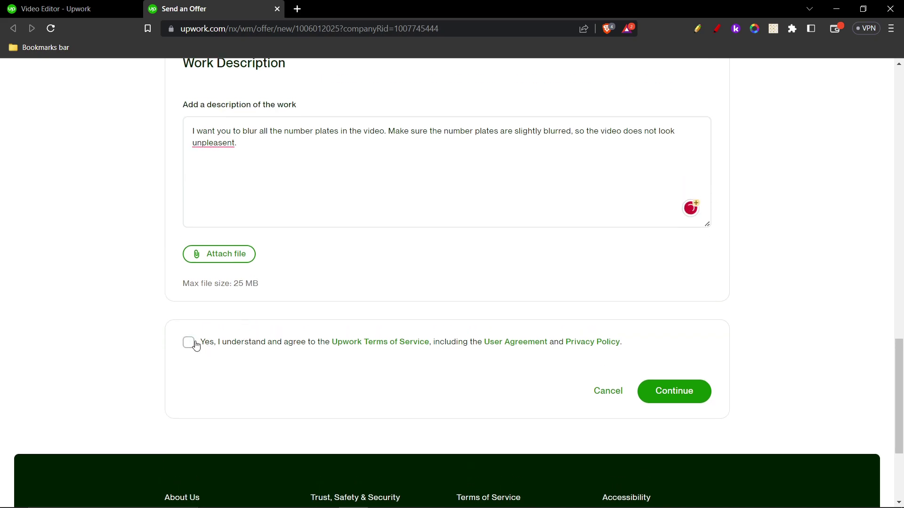
pyautogui.click(196, 347)
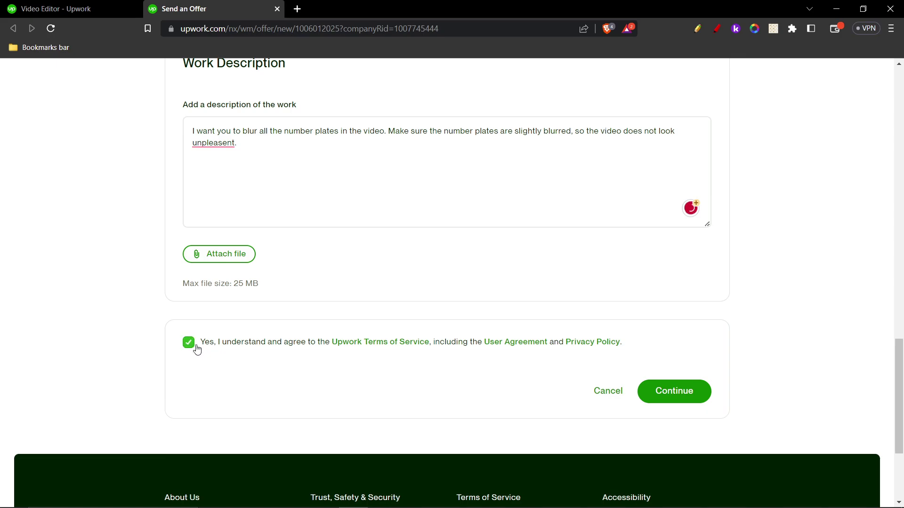
pyautogui.click(674, 393)
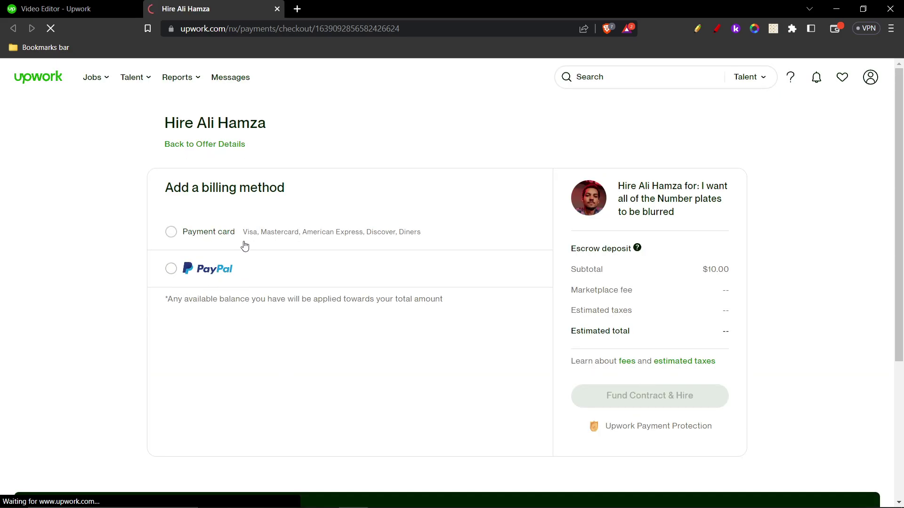
pyautogui.scroll(-2, 325, 202)
pyautogui.scroll(2, 325, 208)
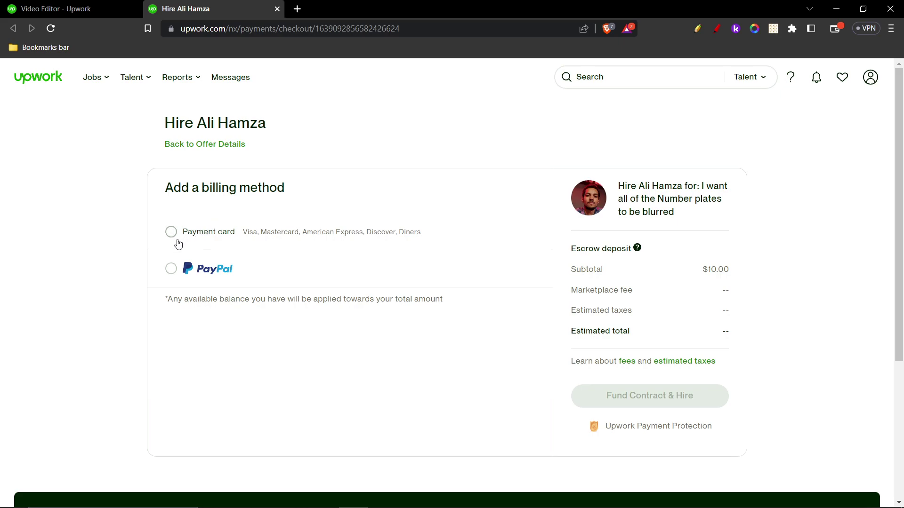
pyautogui.moveTo(173, 183); pyautogui.dragTo(300, 203)
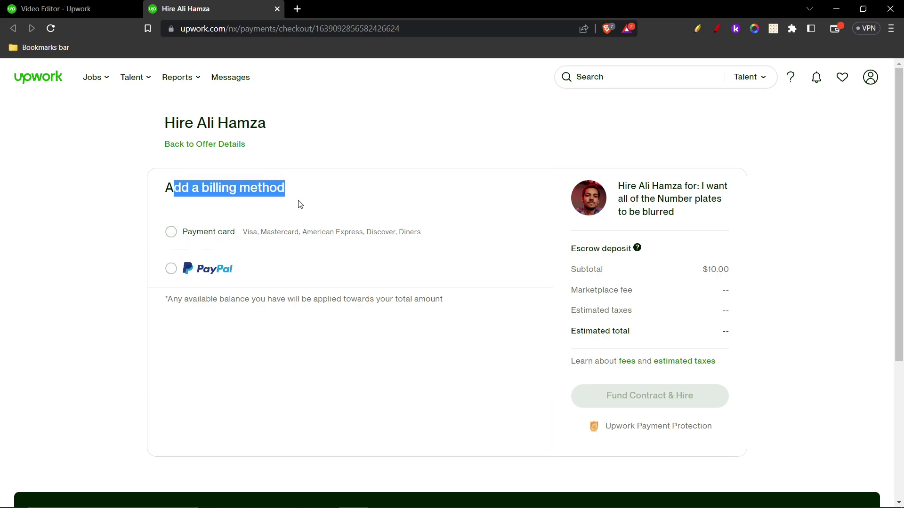
pyautogui.click(272, 196)
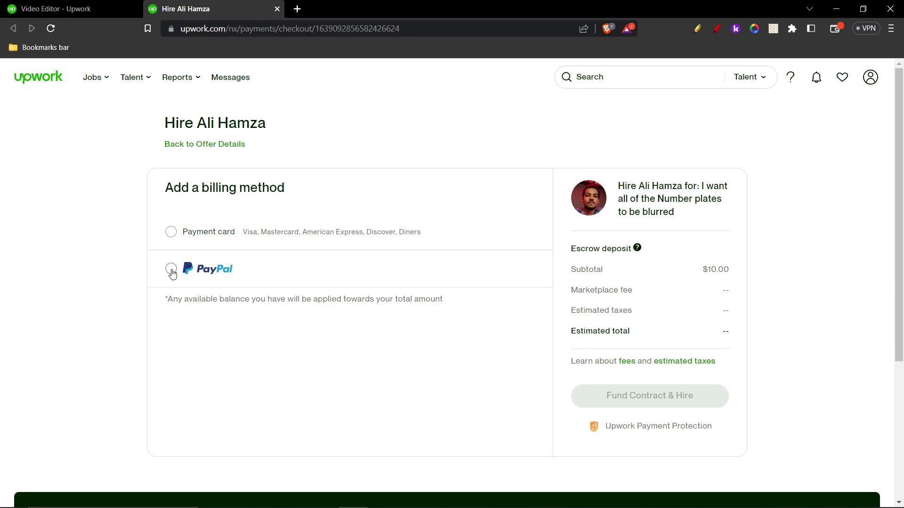
# - Choose payment card as the billing method for the contract
pyautogui.click(171, 233)
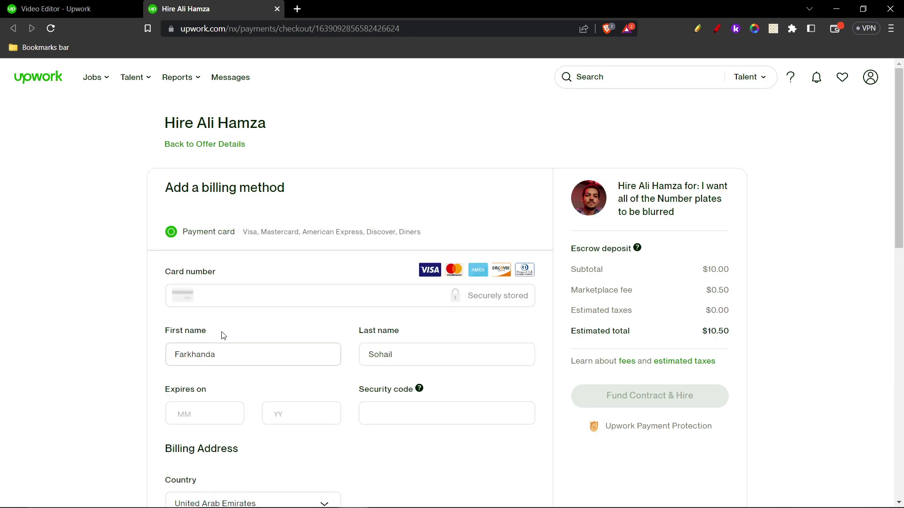
pyautogui.scroll(-2, 230, 322)
pyautogui.scroll(-2, 230, 322)
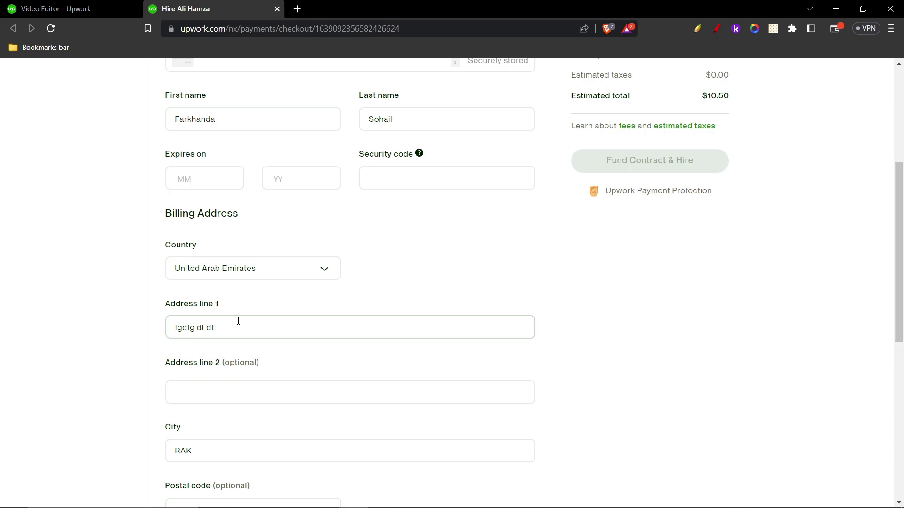
pyautogui.scroll(4, 239, 312)
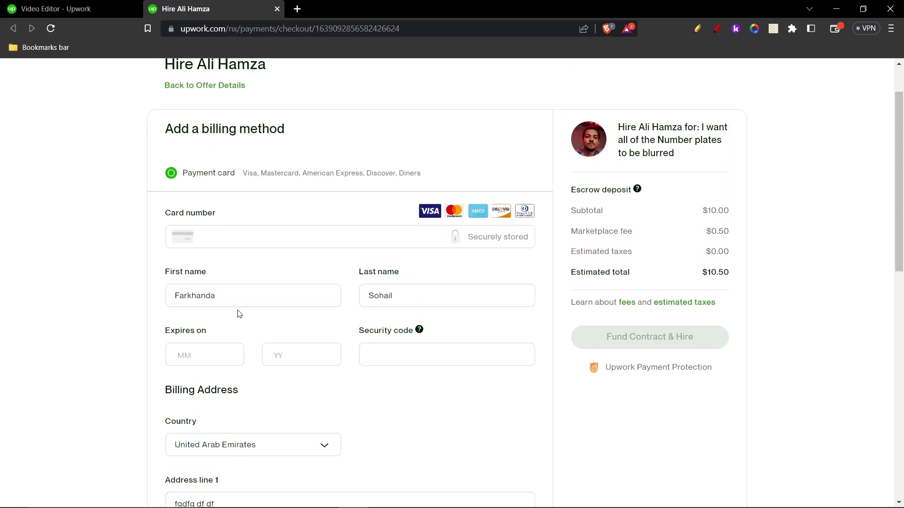
pyautogui.scroll(-4, 240, 301)
pyautogui.scroll(-4, 240, 301)
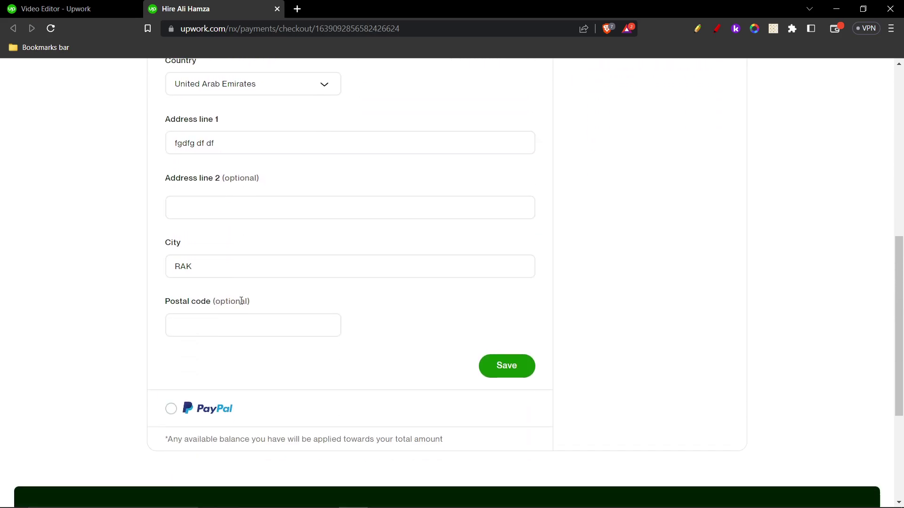
# - Review the card and UAE billing address form showing the $10.50 total
pyautogui.scroll(1, 241, 300)
pyautogui.scroll(4, 235, 284)
pyautogui.scroll(3, 224, 226)
pyautogui.scroll(-7, 258, 268)
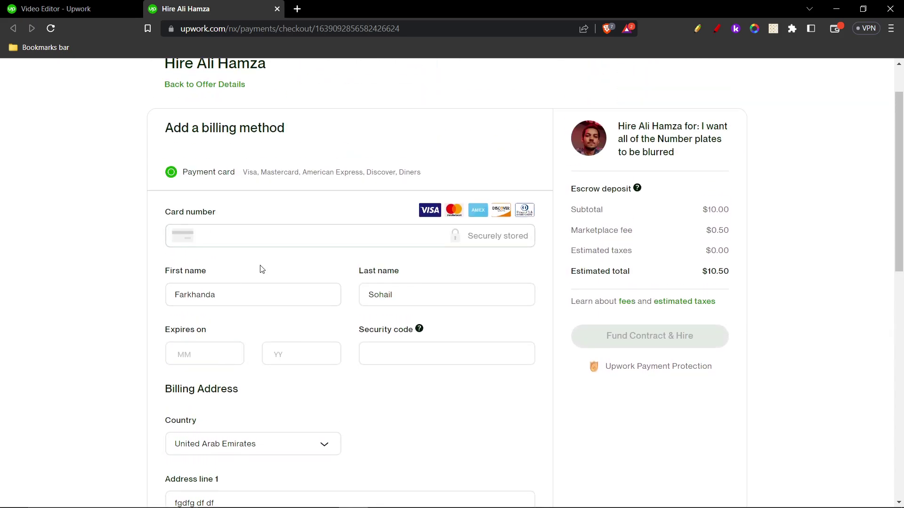
pyautogui.scroll(2, 499, 429)
pyautogui.scroll(2, 504, 426)
pyautogui.rightClick(504, 416)
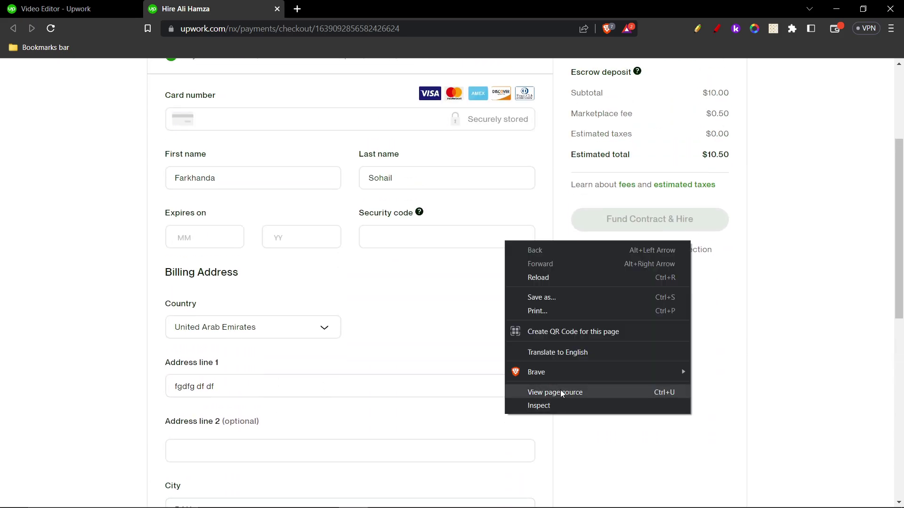
pyautogui.click(790, 401)
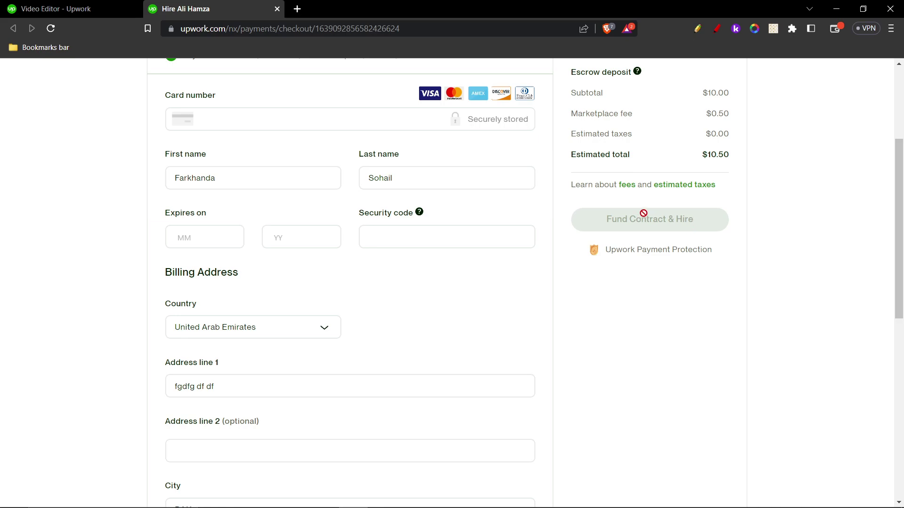
pyautogui.scroll(4, 664, 233)
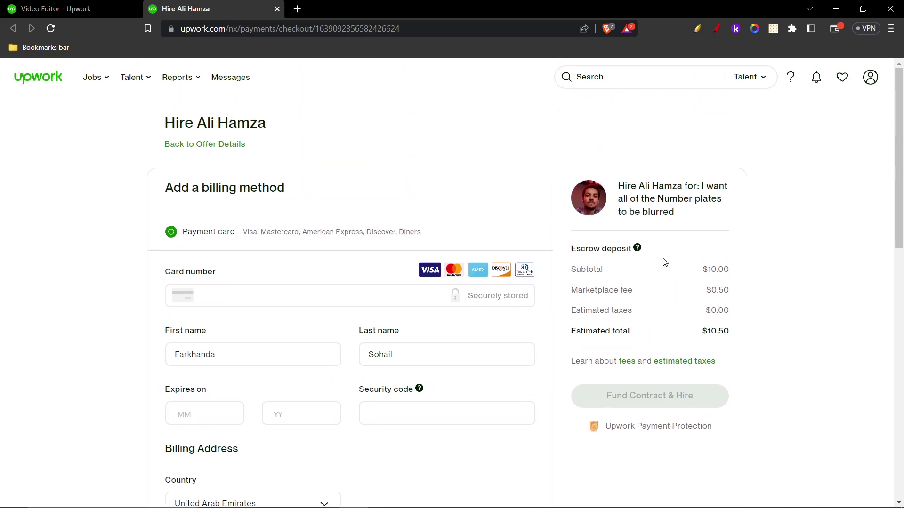